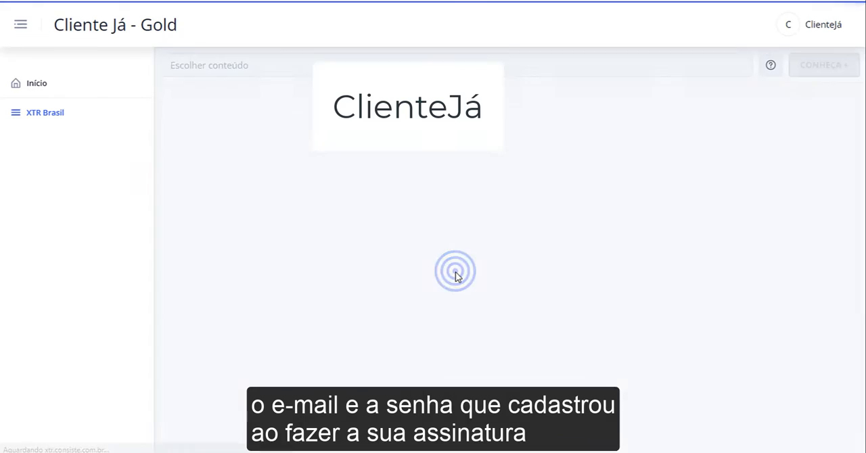
Load the Empresas Brasil (Nov/2021) dataset as the content to explore
{"action": "left_click", "coordinate": [199, 23]}
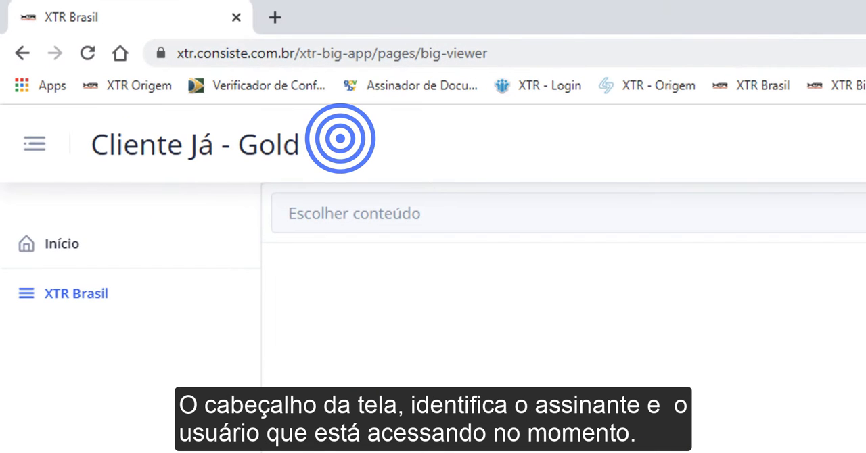
{"action": "left_click", "coordinate": [741, 144]}
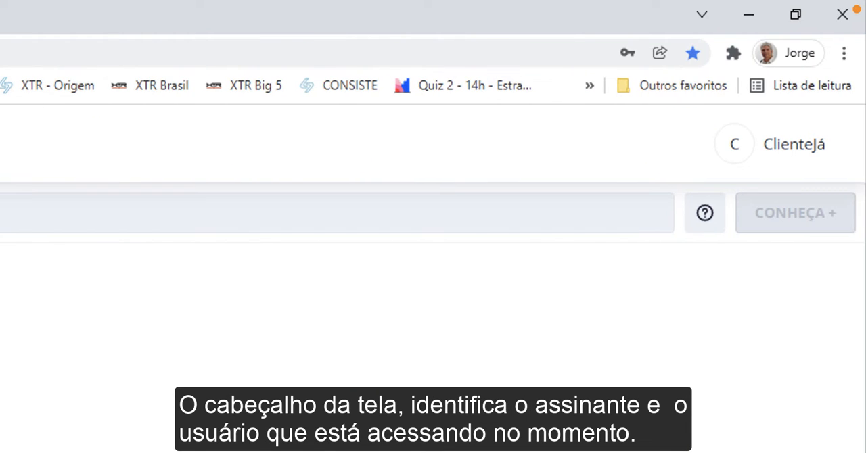
{"action": "left_click", "coordinate": [263, 225]}
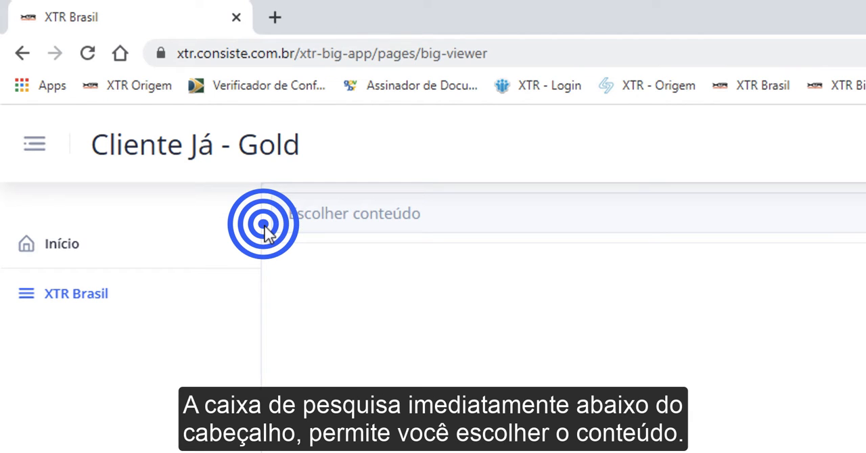
{"action": "left_click", "coordinate": [379, 225]}
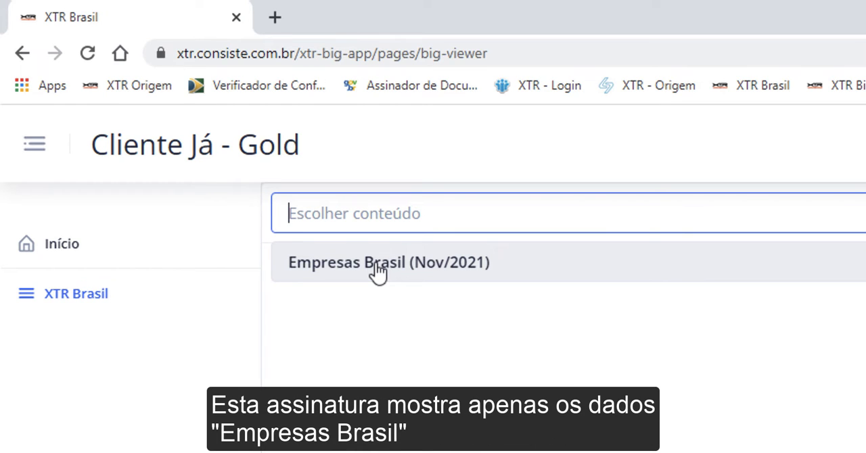
{"action": "left_click", "coordinate": [378, 270]}
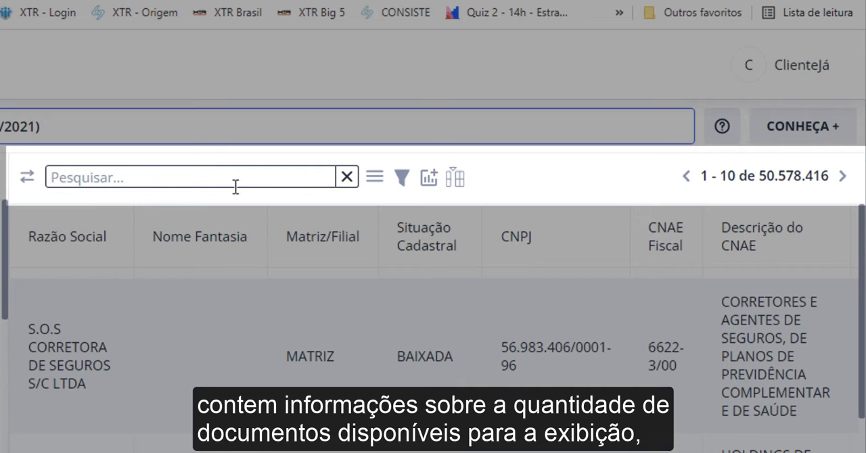
Examine the record range, the available data actions and the list of database fields
{"action": "left_click", "coordinate": [794, 191]}
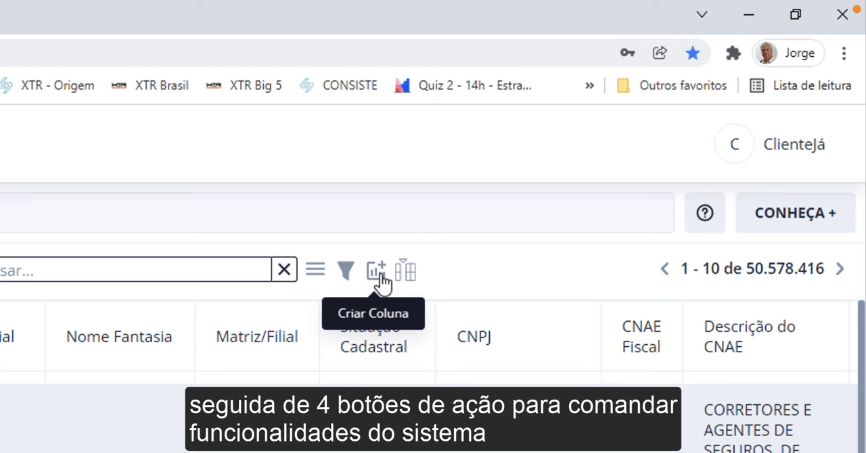
{"action": "left_click", "coordinate": [316, 270]}
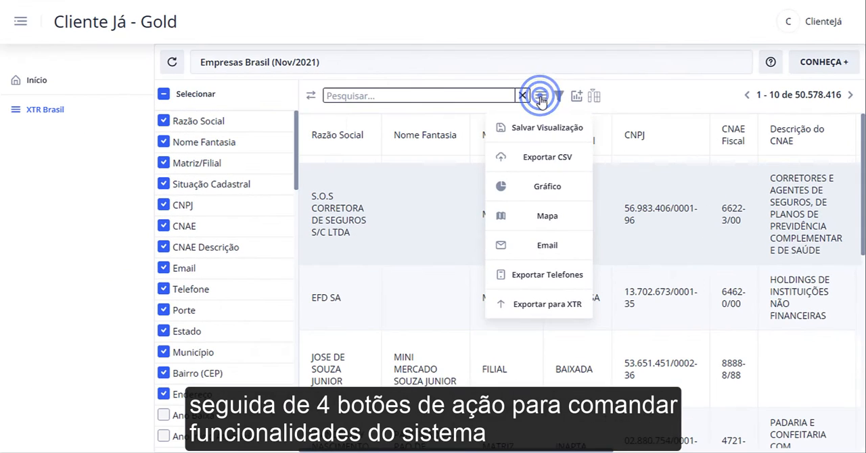
{"action": "left_click", "coordinate": [225, 227]}
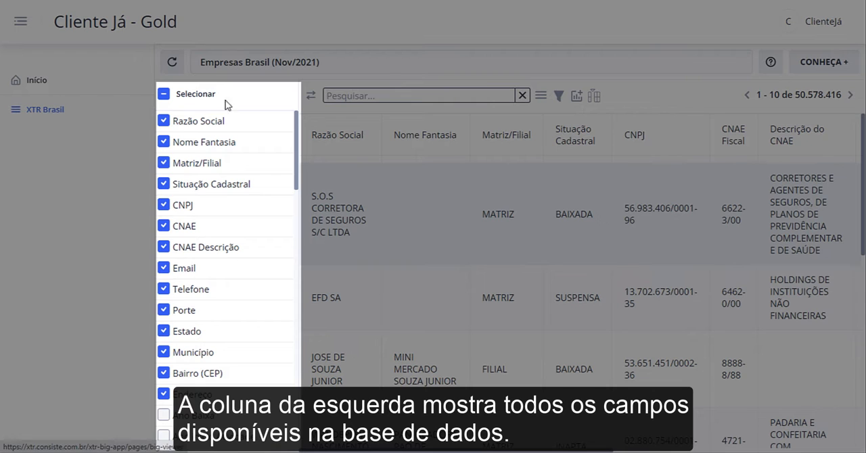
{"action": "left_click", "coordinate": [283, 94]}
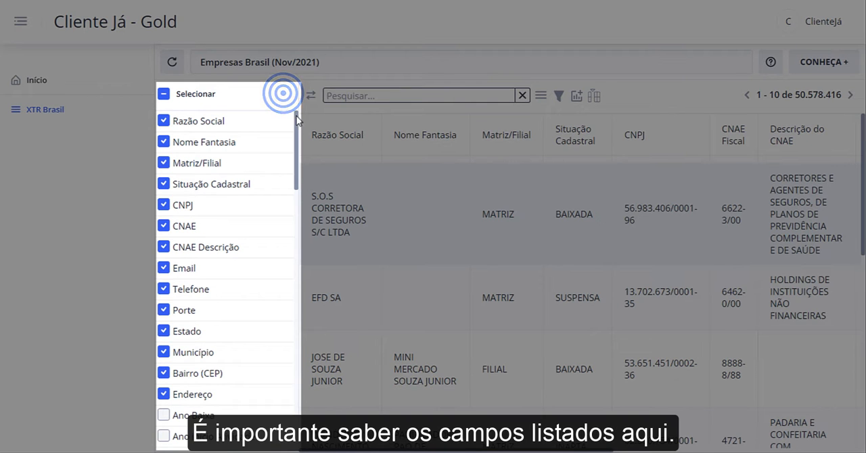
{"action": "mouse_move", "coordinate": [296, 114]}
{"action": "left_mouse_down"}
{"action": "mouse_move", "coordinate": [292, 377]}
{"action": "mouse_move", "coordinate": [296, 124]}
{"action": "left_mouse_up"}
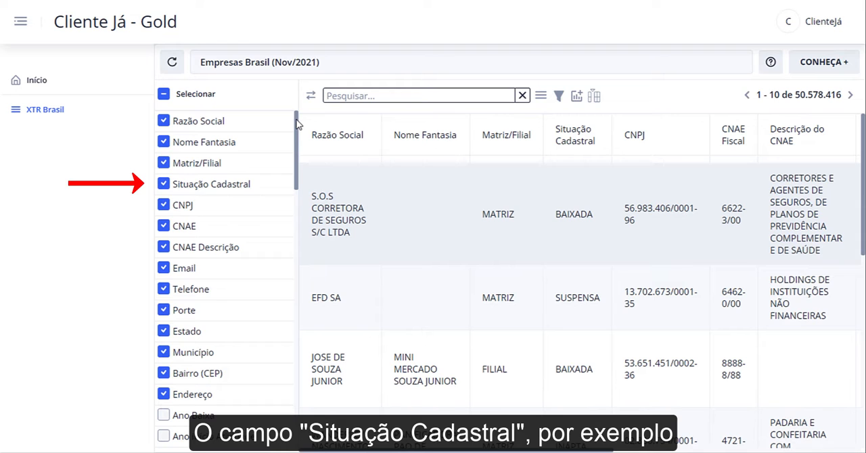
Aggregate the companies by Situação Cadastral, and reload the index to return to the initial field list
{"action": "left_click", "coordinate": [230, 185]}
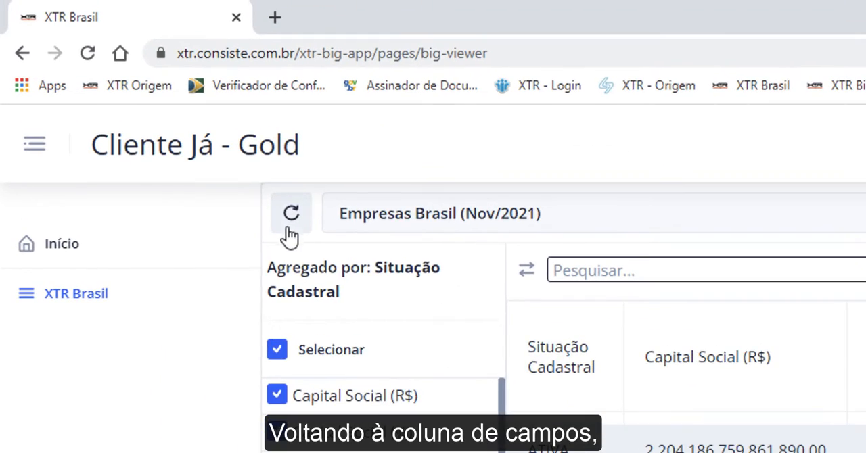
{"action": "left_click", "coordinate": [172, 62]}
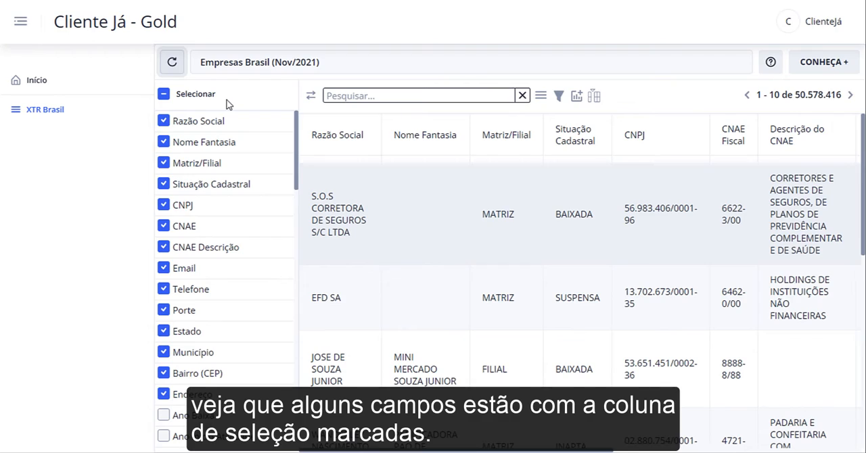
Check which fields are marked for display and review their corresponding columns across the company table
{"action": "left_click", "coordinate": [143, 121]}
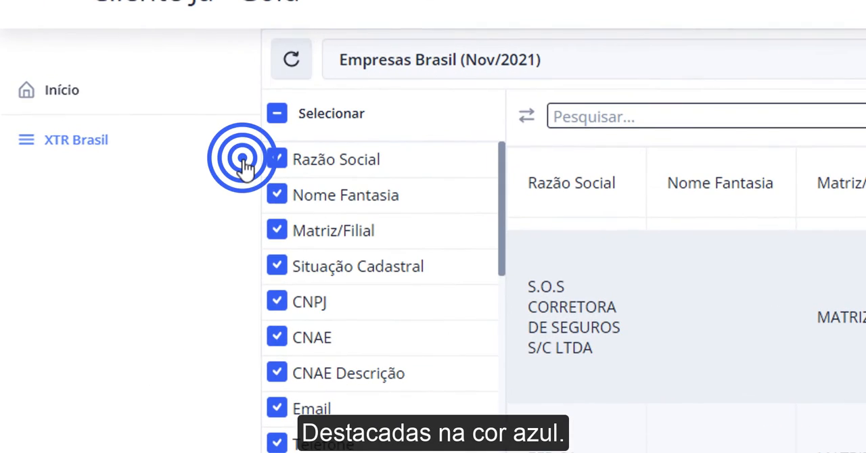
{"action": "left_click", "coordinate": [205, 368]}
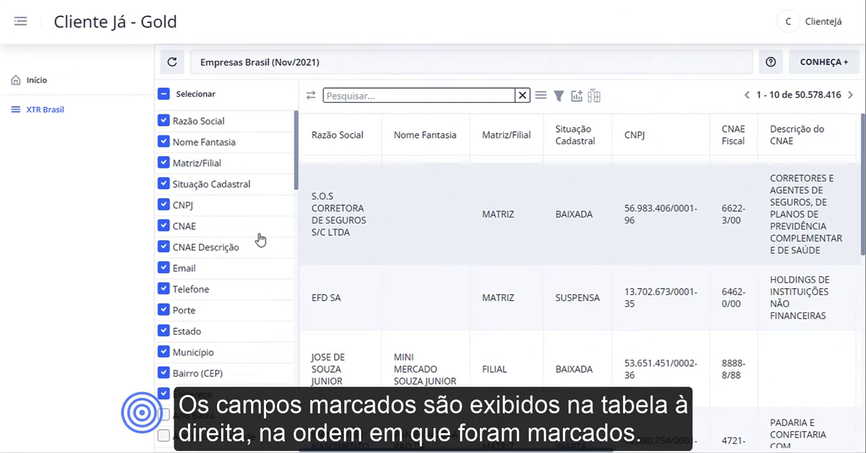
{"action": "left_click_drag", "start_coordinate": [314, 450], "coordinate": [560, 452]}
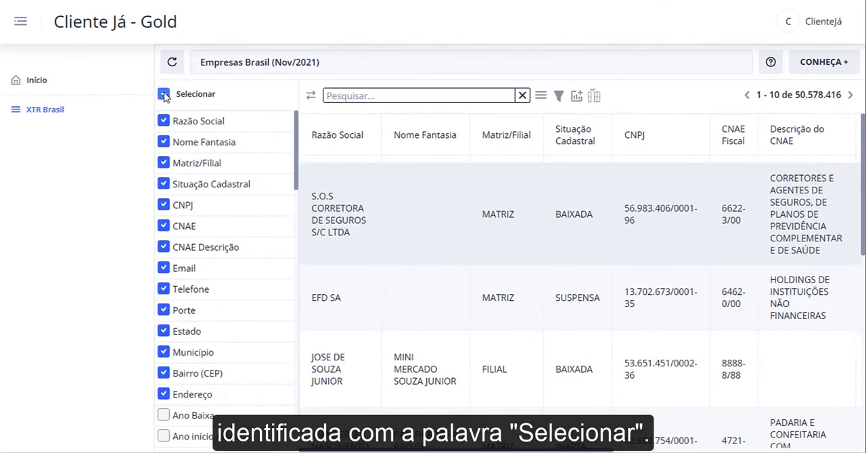
Mark all available fields for display in the table, and reload the index to restore the initial selection
{"action": "left_click", "coordinate": [277, 267]}
{"action": "left_click", "coordinate": [164, 94]}
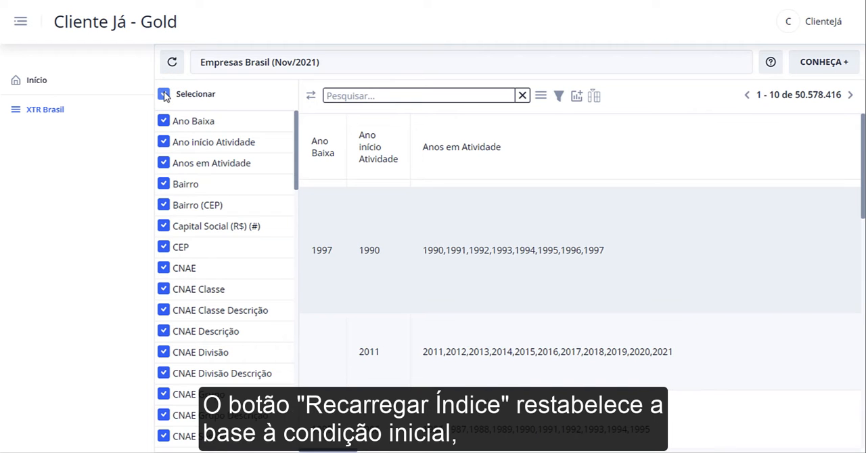
{"action": "left_click", "coordinate": [169, 64]}
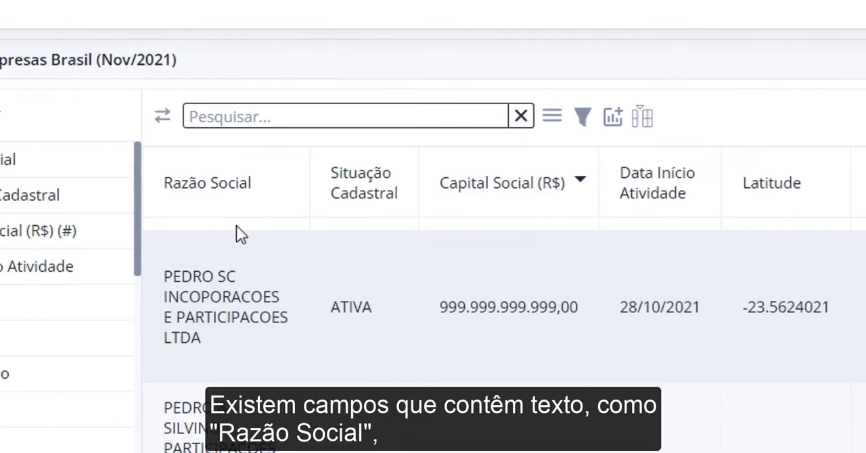
Examine the text, number, date and location columns: Razão Social, Capital Social (R$), Data Início Atividade, Latitude, Longitude and Localização
{"action": "left_click", "coordinate": [400, 226]}
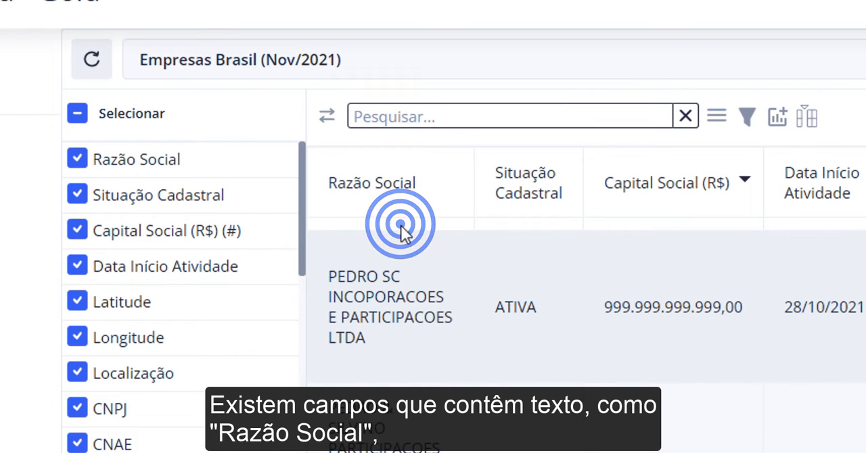
{"action": "left_click", "coordinate": [648, 223]}
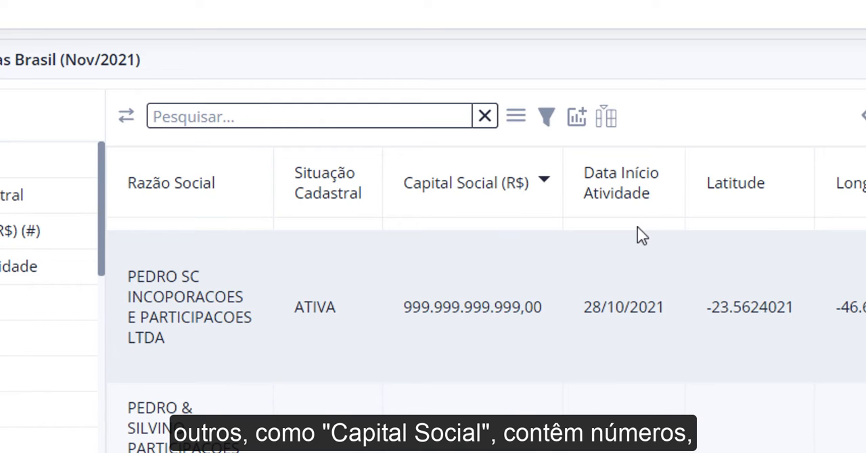
{"action": "left_click", "coordinate": [638, 228]}
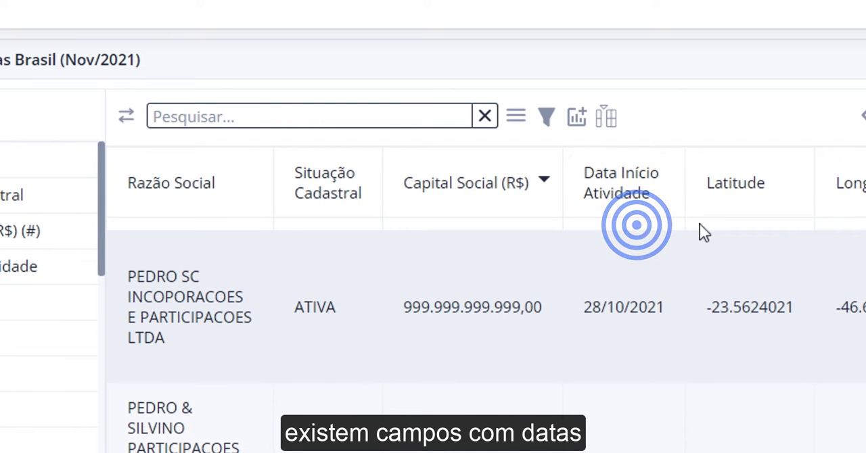
{"action": "left_click", "coordinate": [738, 227]}
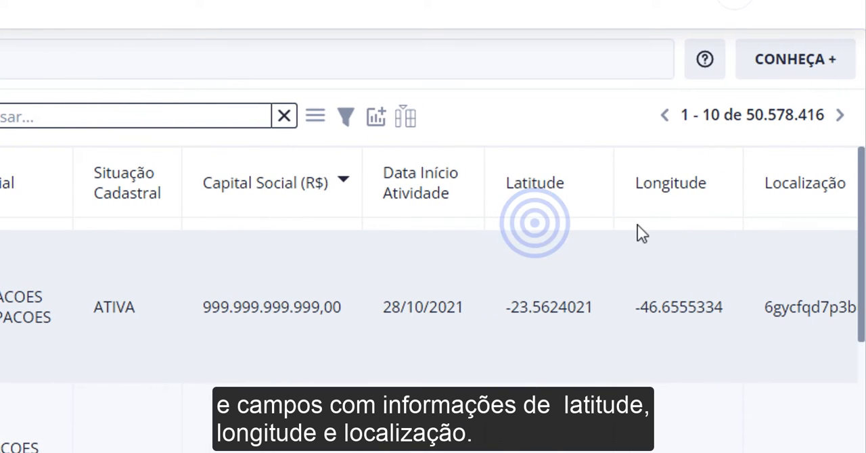
{"action": "left_click", "coordinate": [783, 219]}
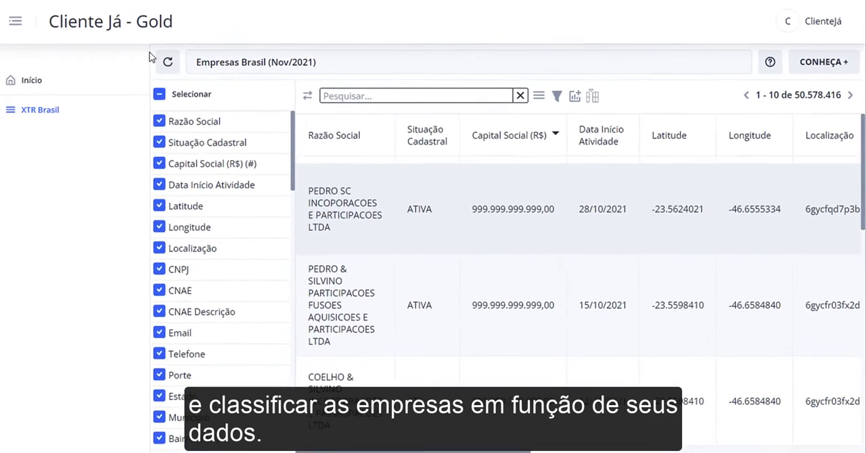
Reload the index and aggregate by Situação Cadastral, showing only Capital Social and Qtd de Estabelecimentos Empresariais with their percentage columns
{"action": "left_click", "coordinate": [173, 63]}
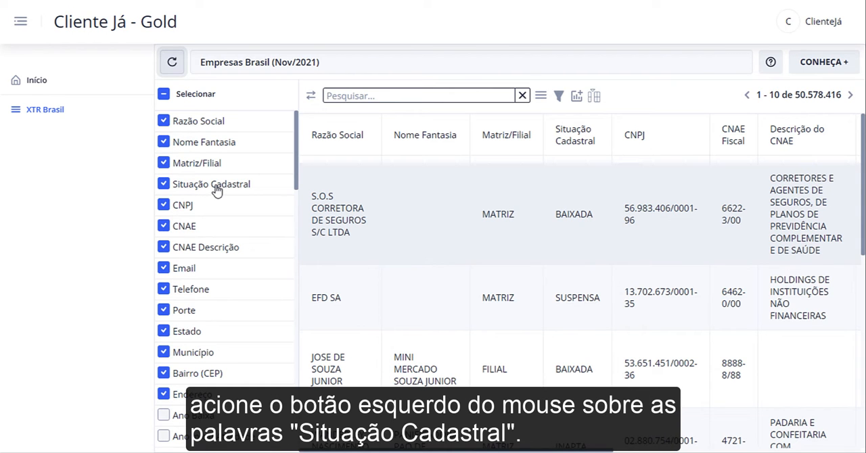
{"action": "left_click", "coordinate": [215, 189]}
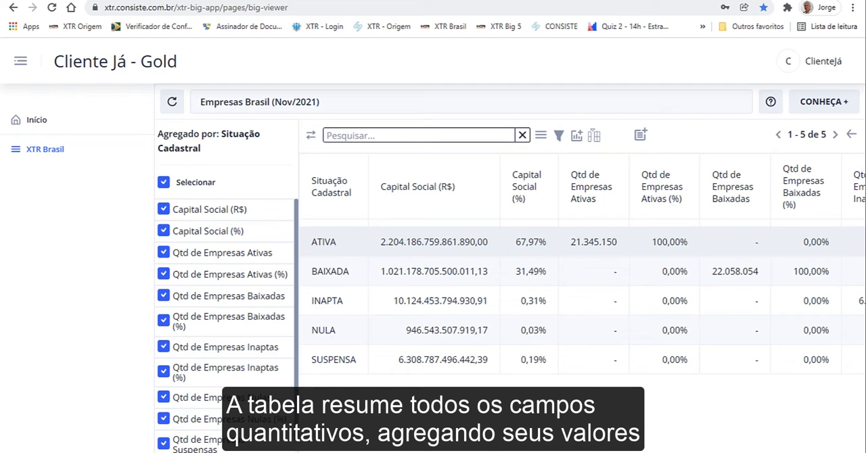
{"action": "left_click", "coordinate": [163, 182]}
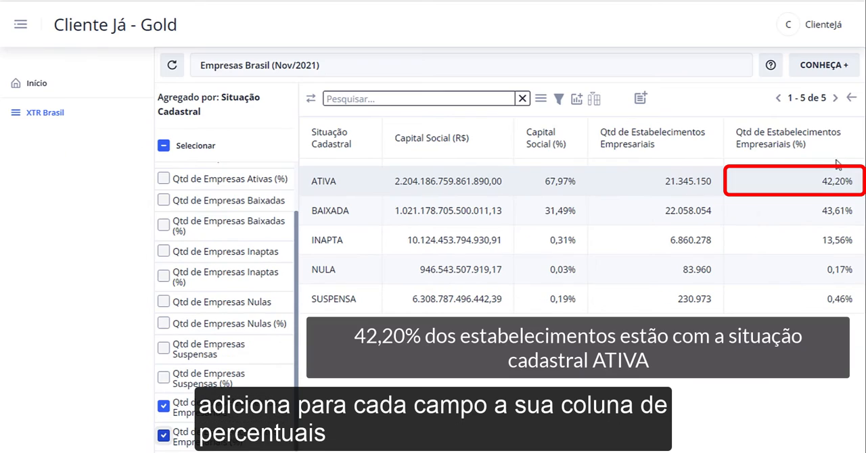
{"action": "left_click", "coordinate": [837, 161]}
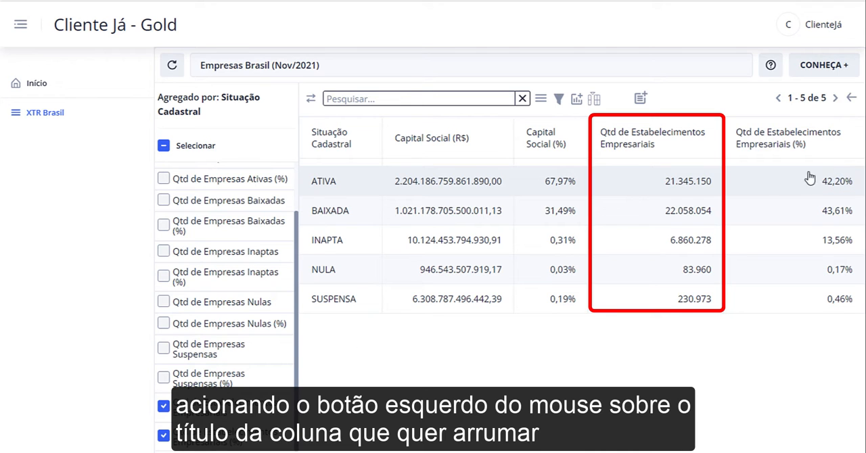
Cycle through the sort orders of Qtd de Estabelecimentos Empresariais and leave the table ranked in descending order
{"action": "left_click", "coordinate": [642, 150]}
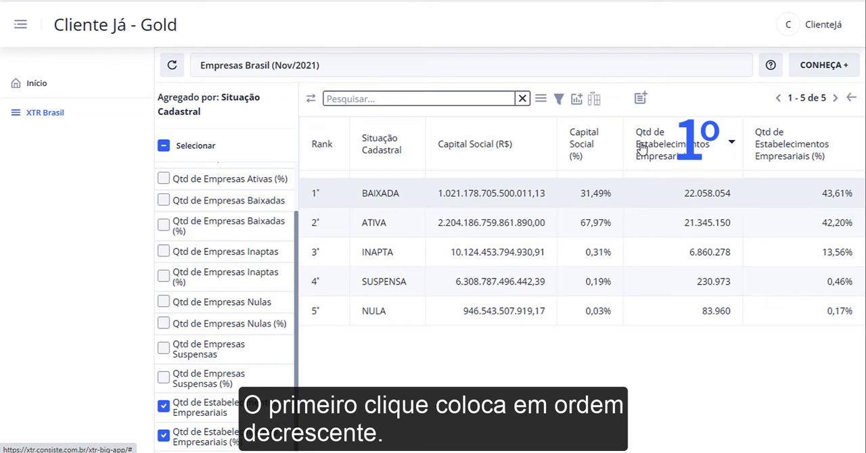
{"action": "left_click", "coordinate": [642, 148]}
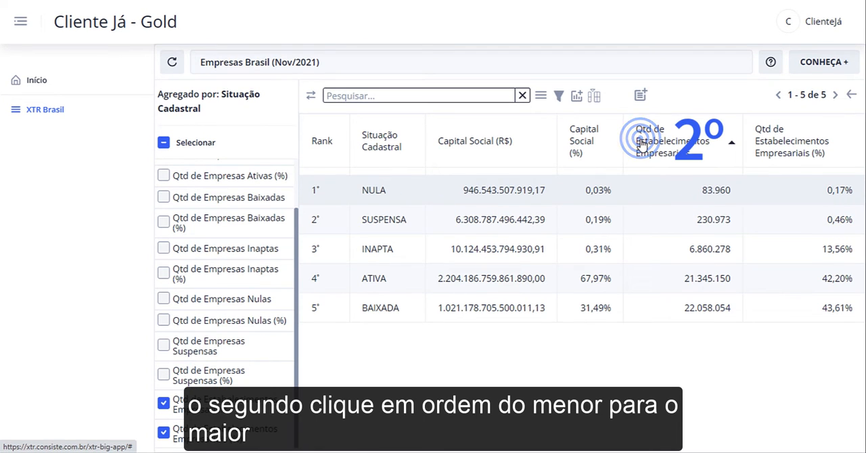
{"action": "left_click", "coordinate": [642, 147]}
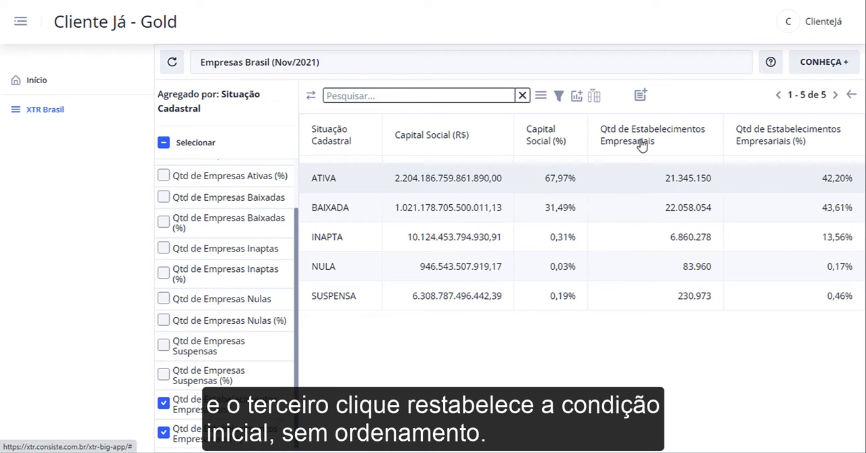
{"action": "left_click", "coordinate": [621, 131]}
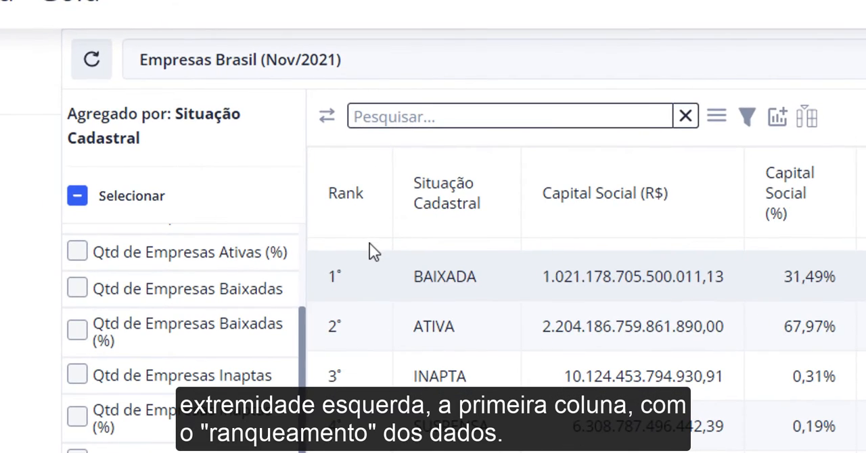
{"action": "left_click", "coordinate": [336, 171]}
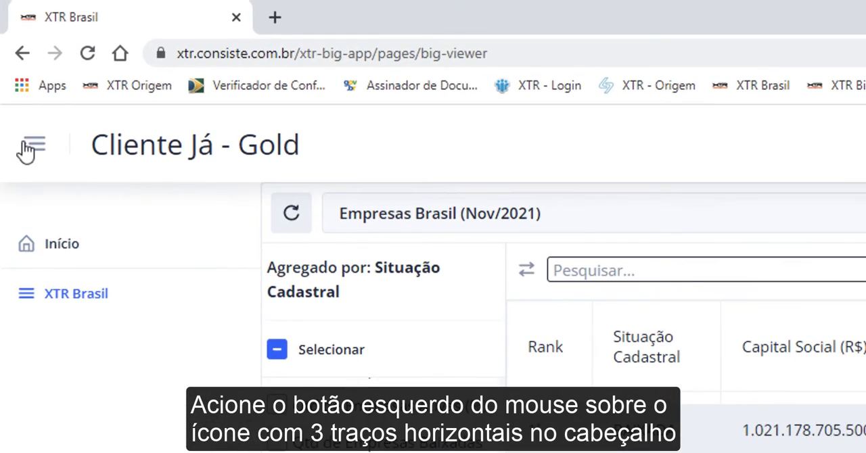
Collapse the side navigation to widen the work area, and hide and redisplay the field list
{"action": "left_click", "coordinate": [24, 83]}
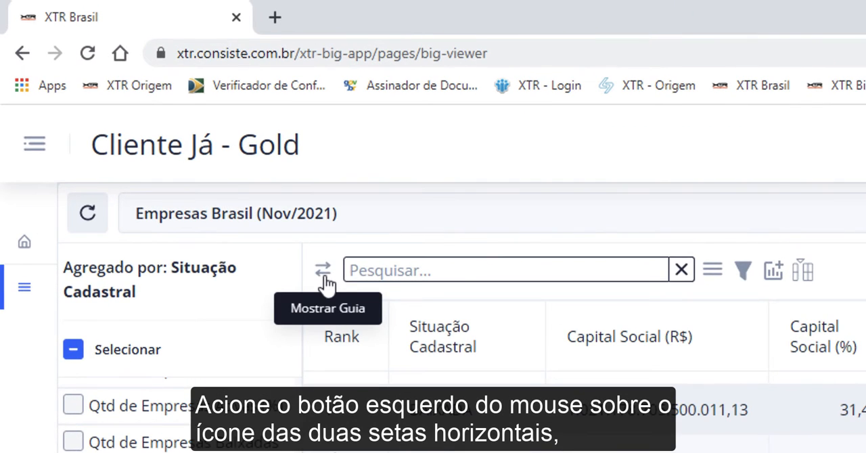
{"action": "left_click", "coordinate": [191, 96]}
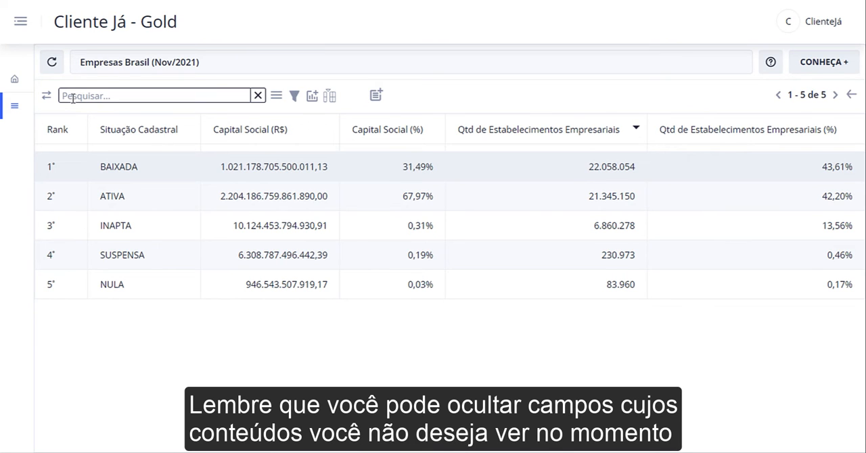
{"action": "left_click", "coordinate": [45, 96]}
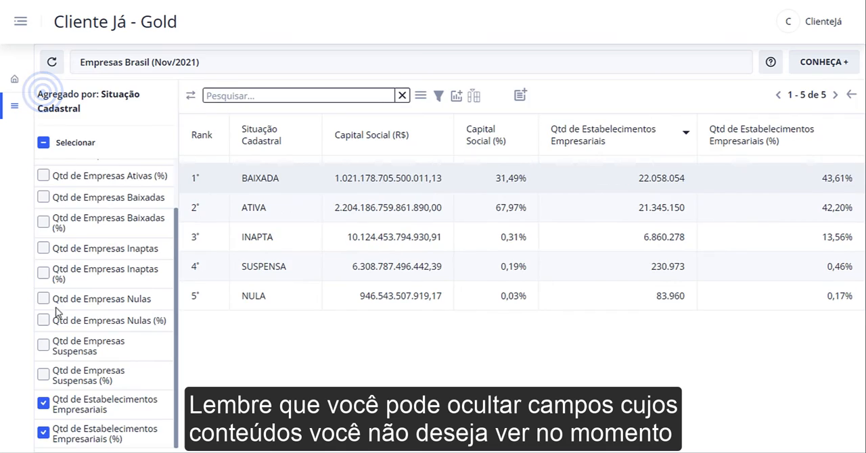
Hide the Capital Social (%) column from the aggregated table
{"action": "scroll", "coordinate": [56, 308], "scroll_direction": "up", "scroll_amount": 5}
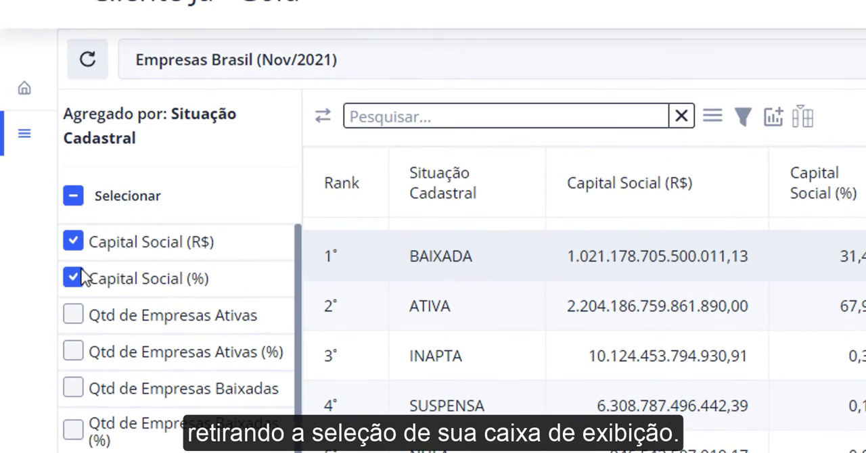
{"action": "left_click", "coordinate": [79, 277]}
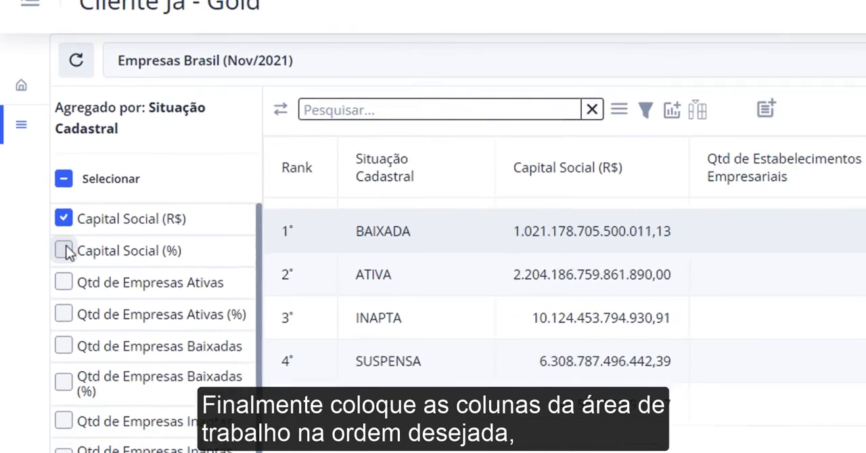
Reorder the columns so Qtd de Estabelecimentos Empresariais and its percentage column come before Capital Social (R$), and save the order
{"action": "left_click", "coordinate": [65, 251]}
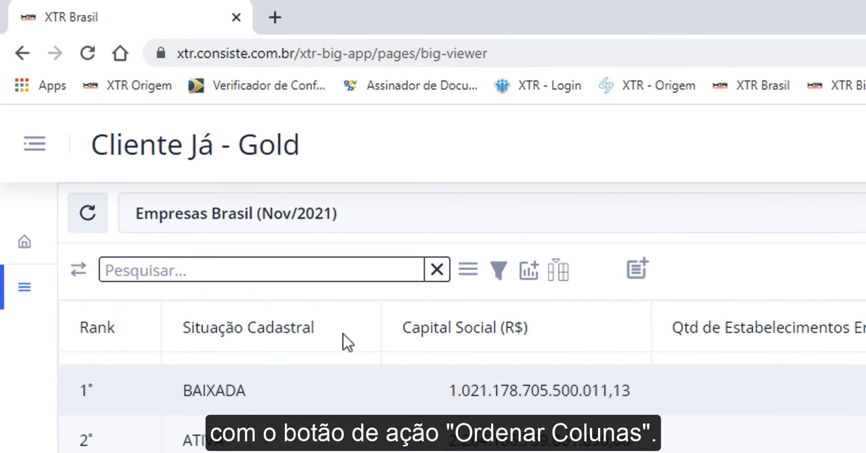
{"action": "left_click", "coordinate": [558, 269]}
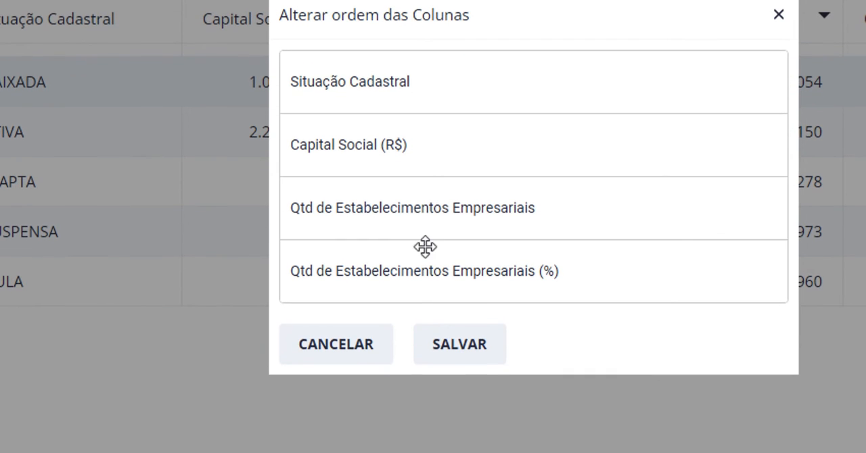
{"action": "left_click", "coordinate": [425, 217]}
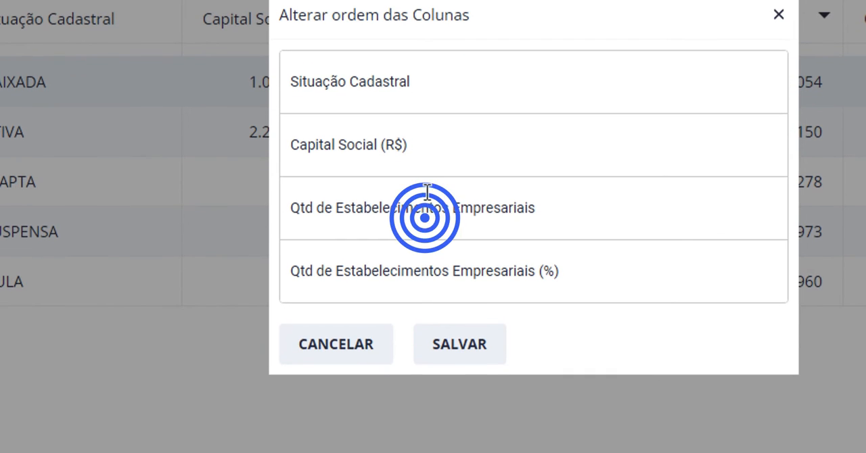
{"action": "left_click_drag", "start_coordinate": [427, 191], "coordinate": [424, 135]}
{"action": "left_click_drag", "start_coordinate": [392, 266], "coordinate": [389, 192]}
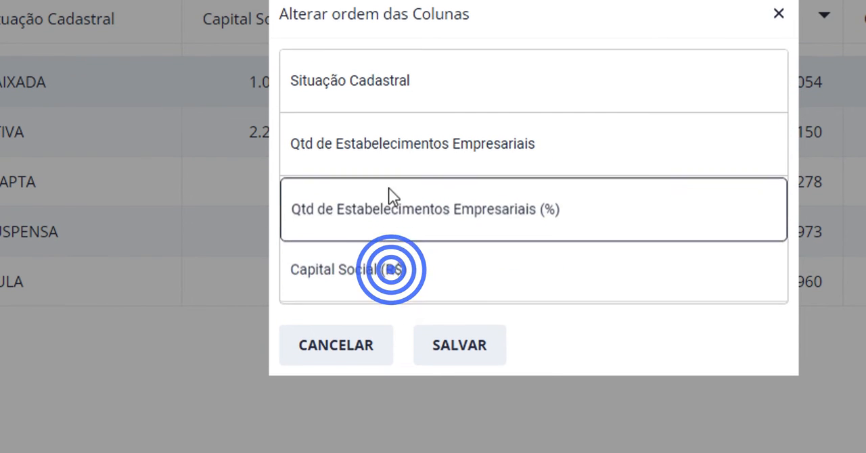
{"action": "left_click", "coordinate": [442, 343]}
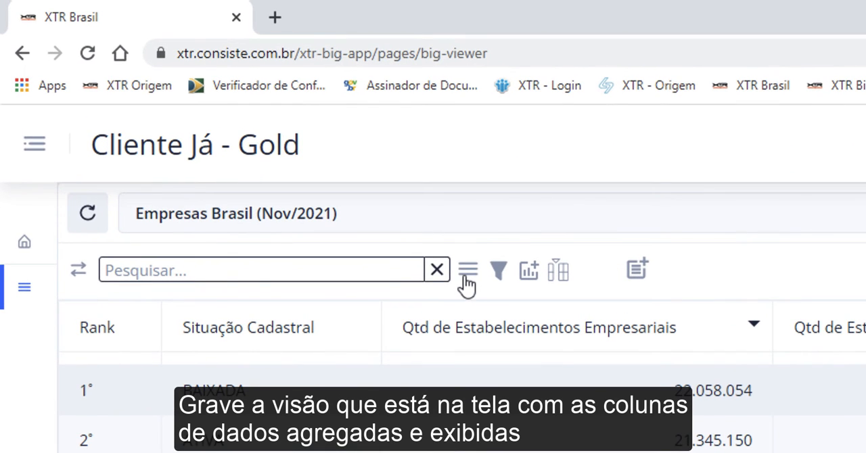
Save the current table layout as a visualization named "Situação Cadastral", leaving its group and subgroup empty
{"action": "left_click", "coordinate": [276, 95]}
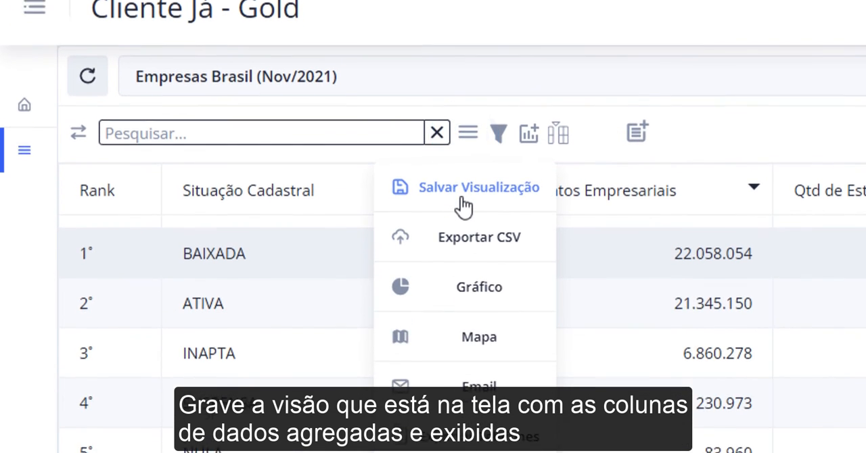
{"action": "left_click", "coordinate": [450, 326]}
{"action": "type", "text": "Si"}
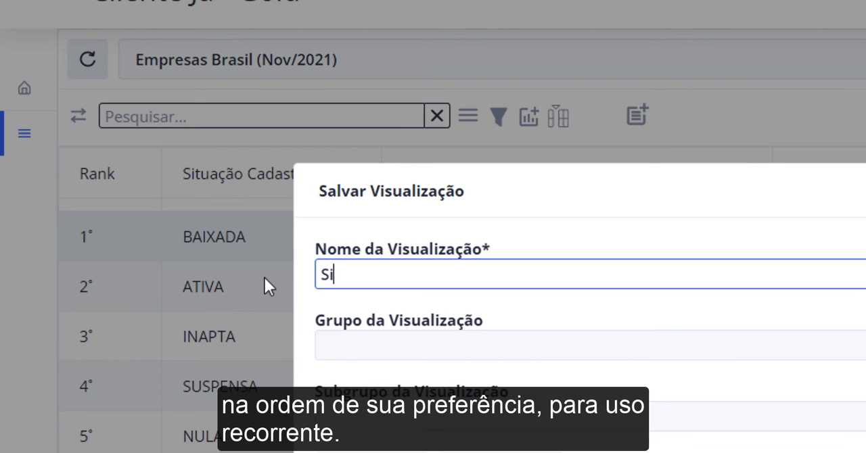
{"action": "type", "text": "tuação  Ca"}
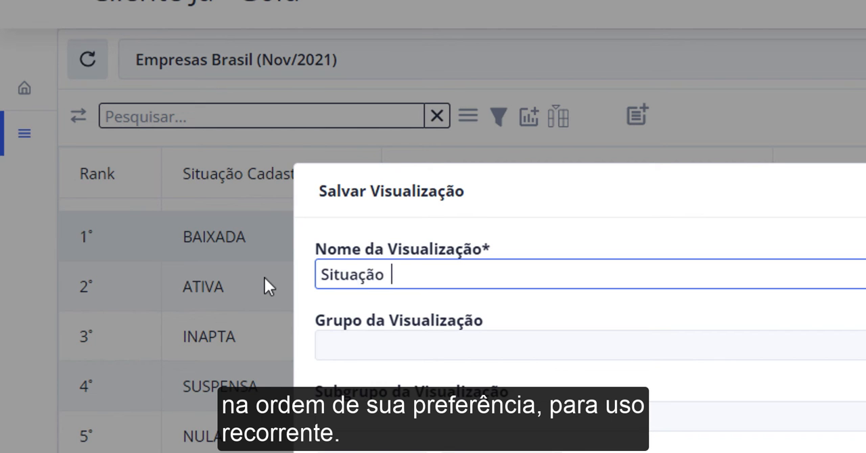
{"action": "type", "text": "dastral"}
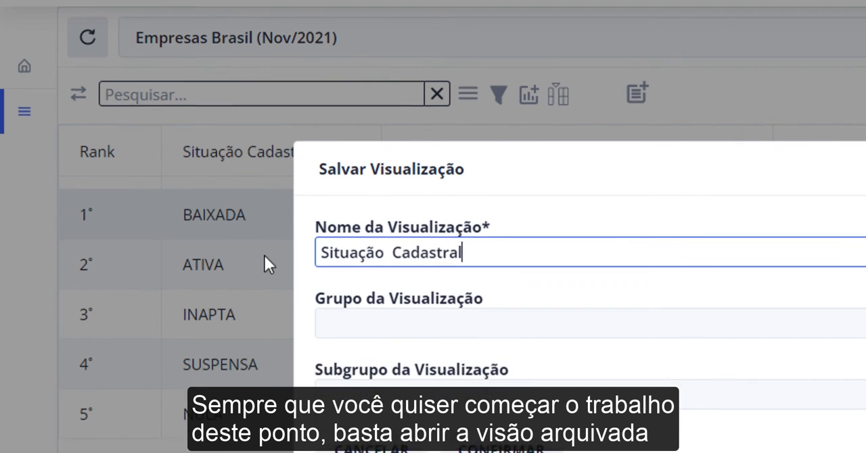
{"action": "left_click", "coordinate": [498, 310]}
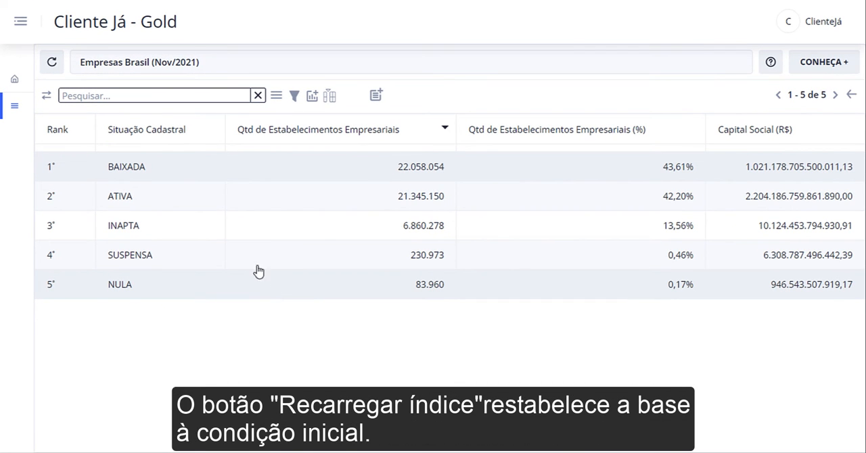
Reload the index to restore the initial data, and open the saved Situacao Cadastral view from Minhas Visualizações on the home page
{"action": "left_click", "coordinate": [53, 65]}
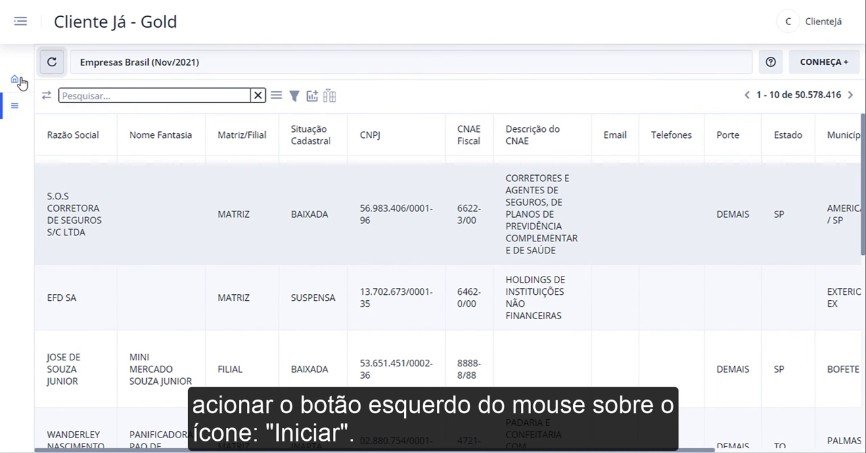
{"action": "left_click", "coordinate": [15, 81]}
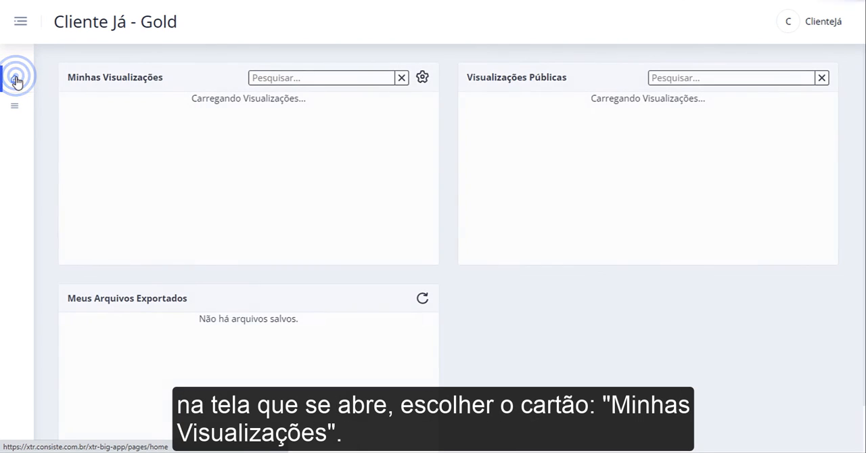
{"action": "left_click", "coordinate": [416, 151]}
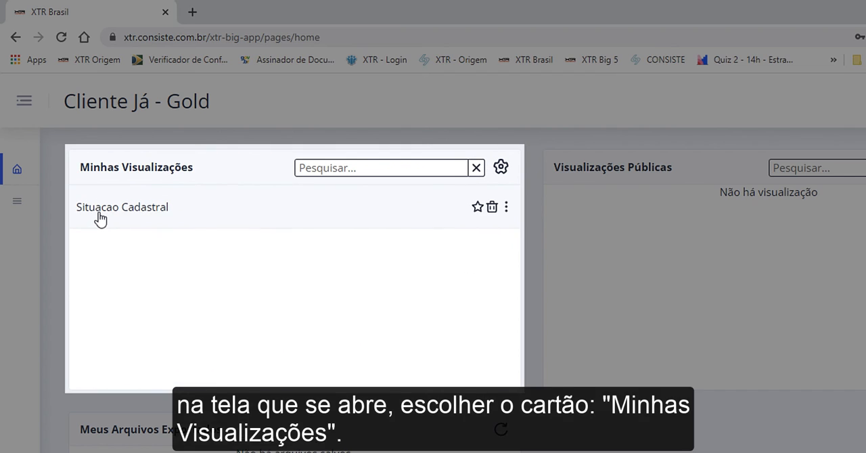
{"action": "left_click", "coordinate": [100, 218]}
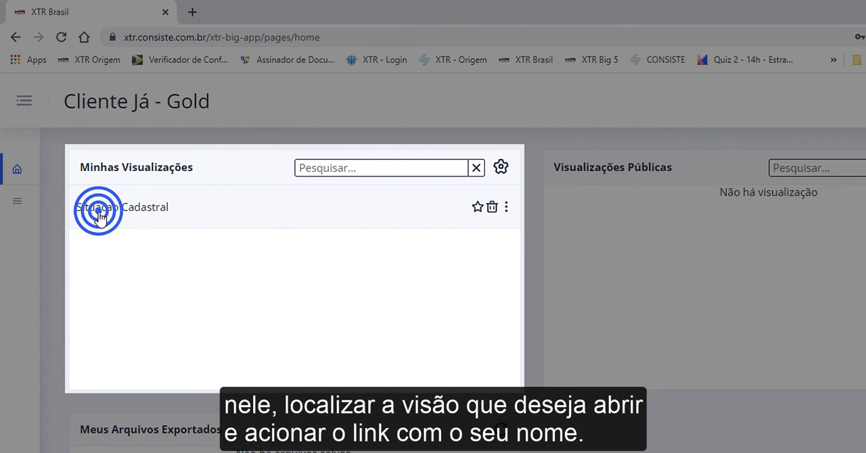